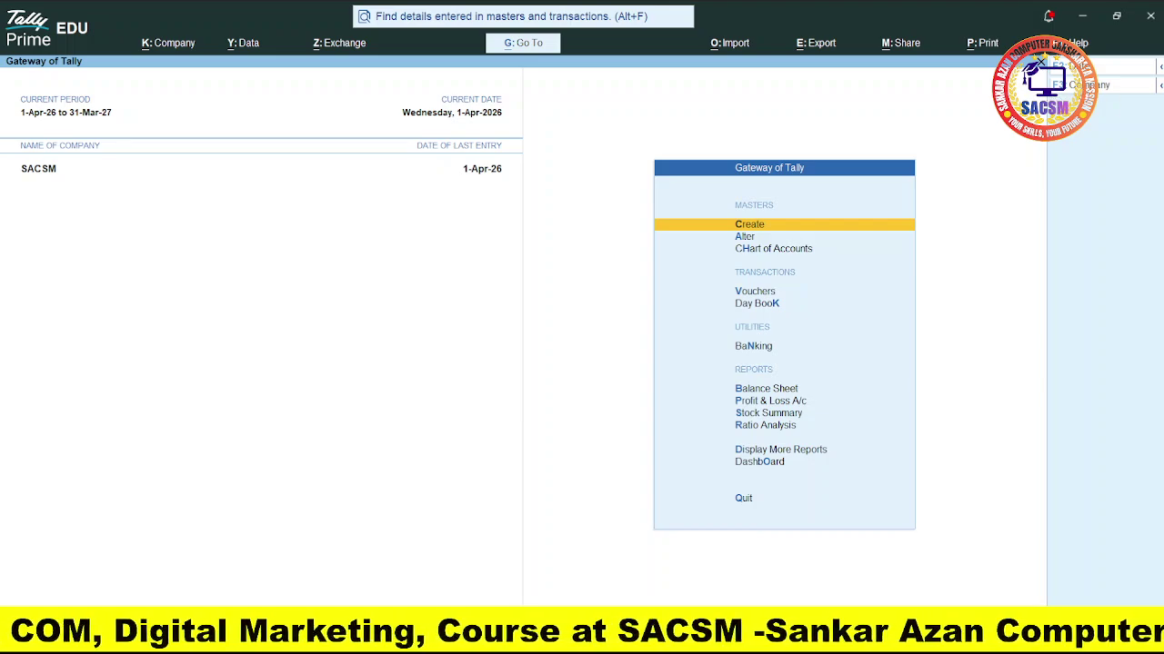
Step: Open the list of companies and choose Create Company to get a blank creation form
key(F3)
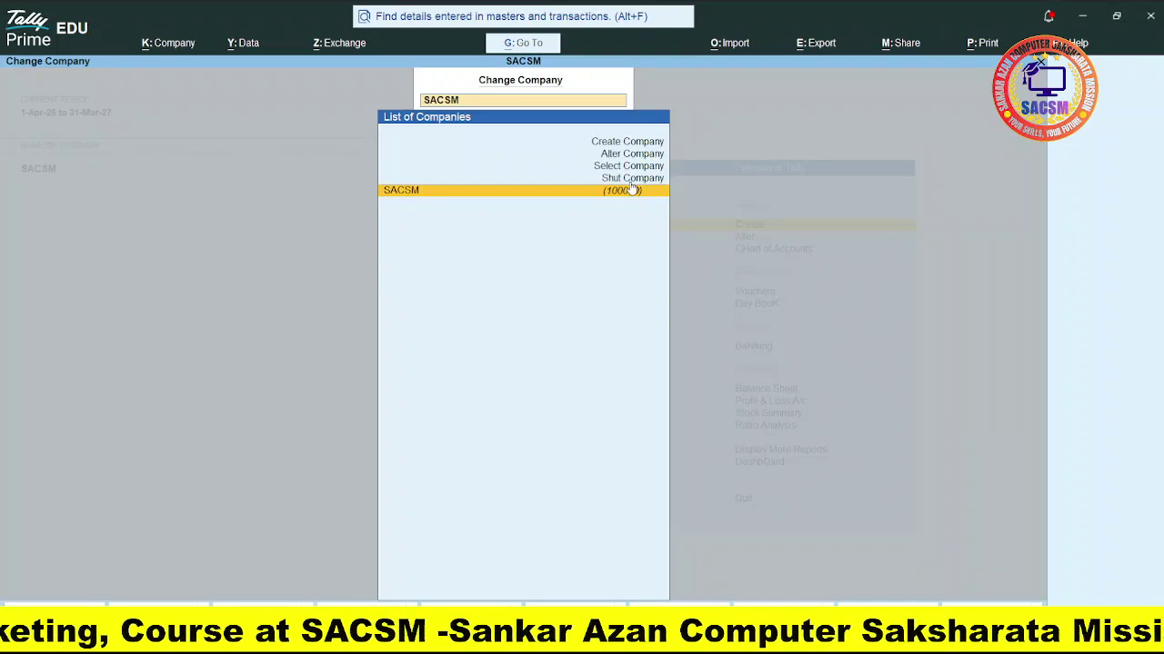
key(Up)
key(Up)
key(Up)
key(Up)
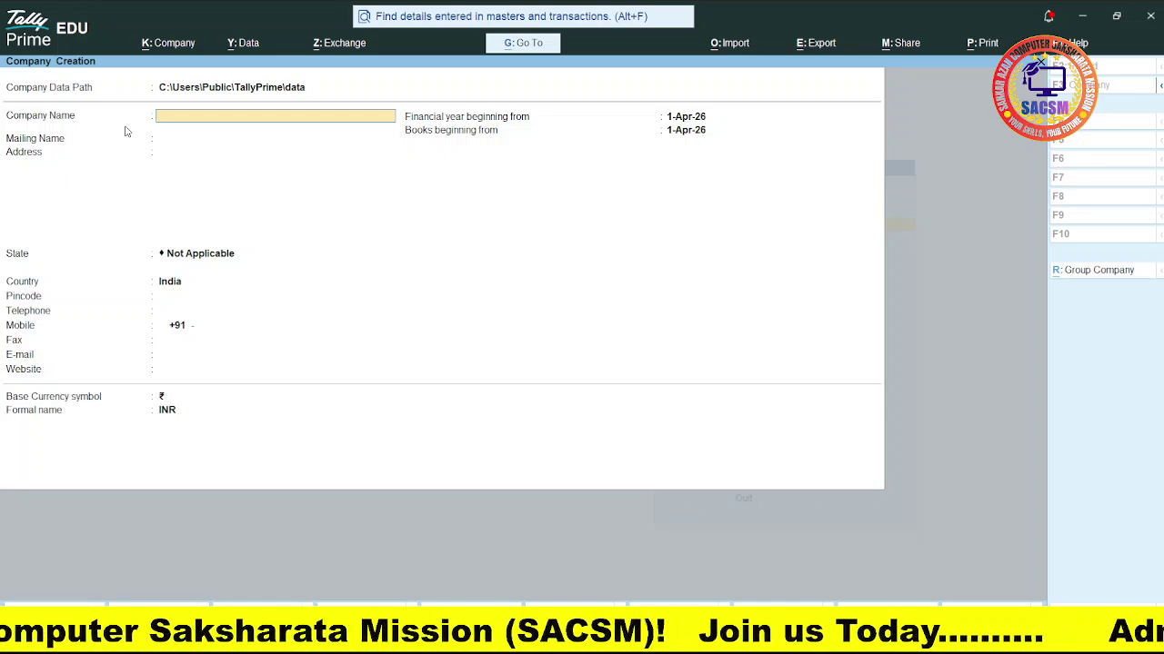
Step: Enter 'Data Infosys Pvt Ltd' as the company name, letting the mailing name copy it
text(Data)
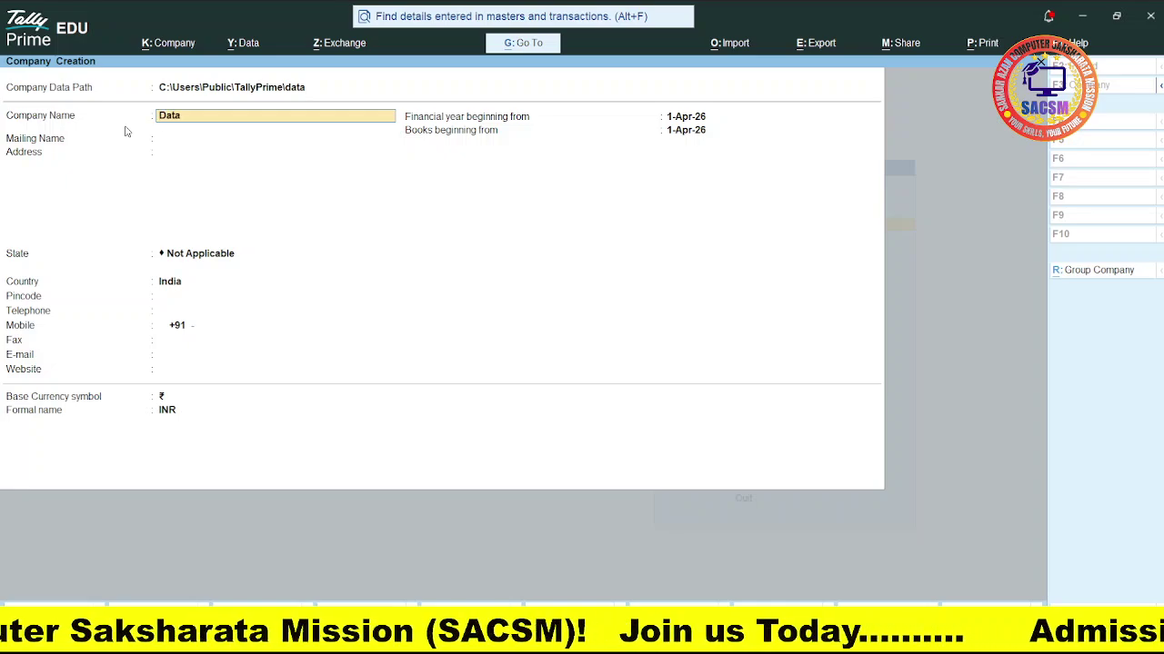
text( Infosys)
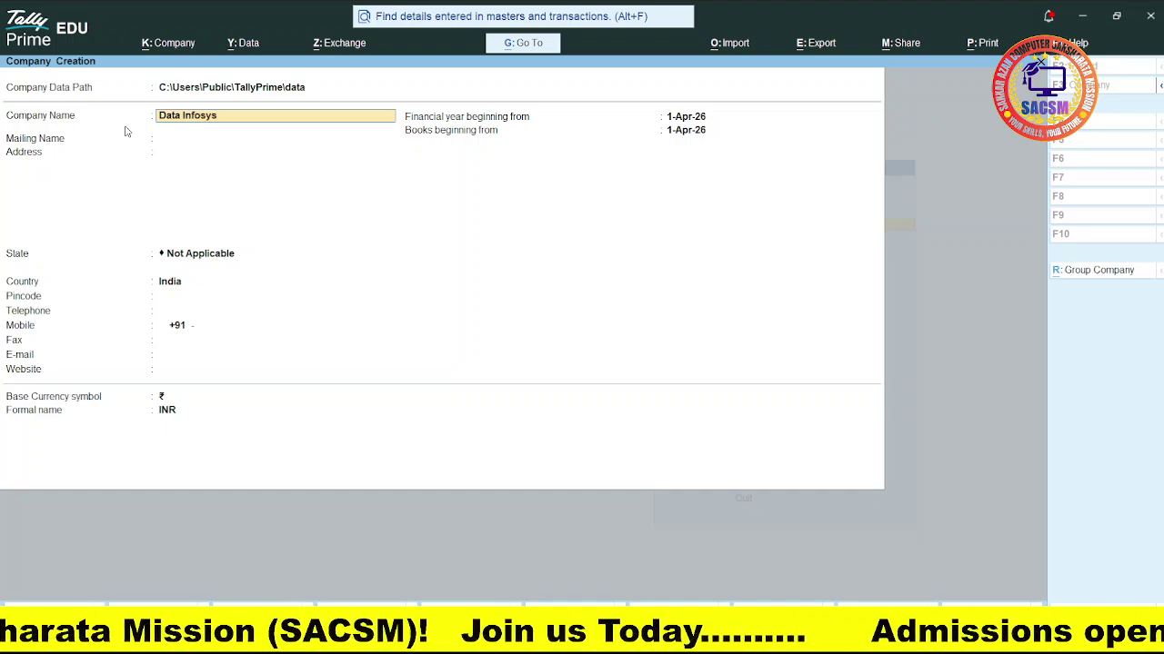
text( Pvt)
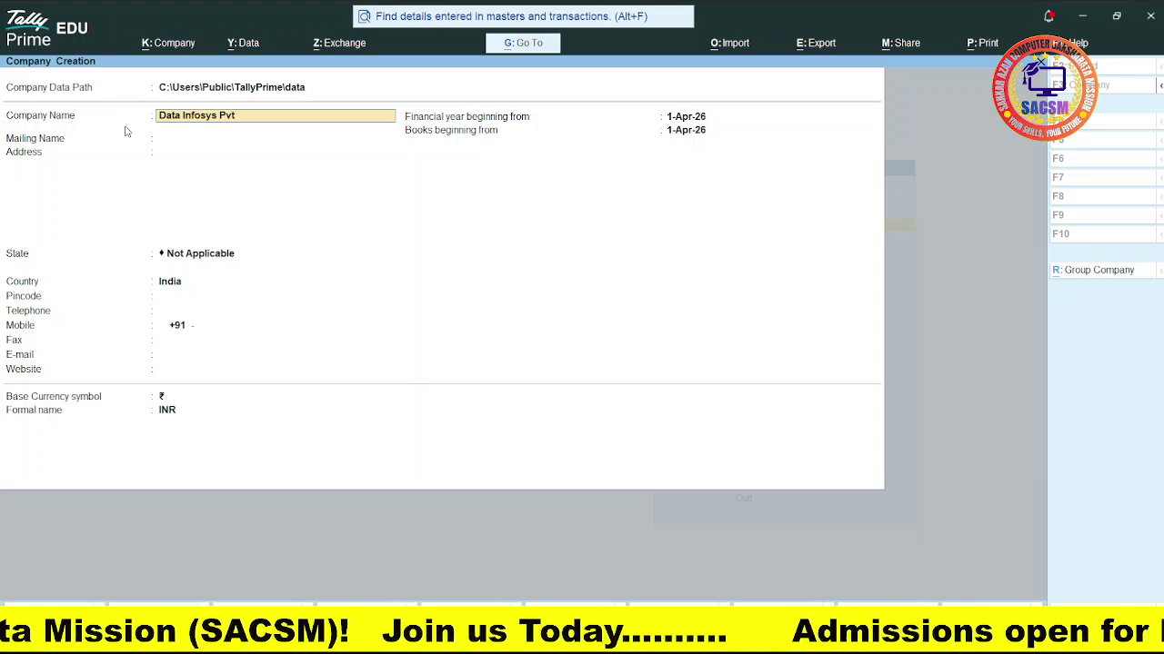
text( Ltd)
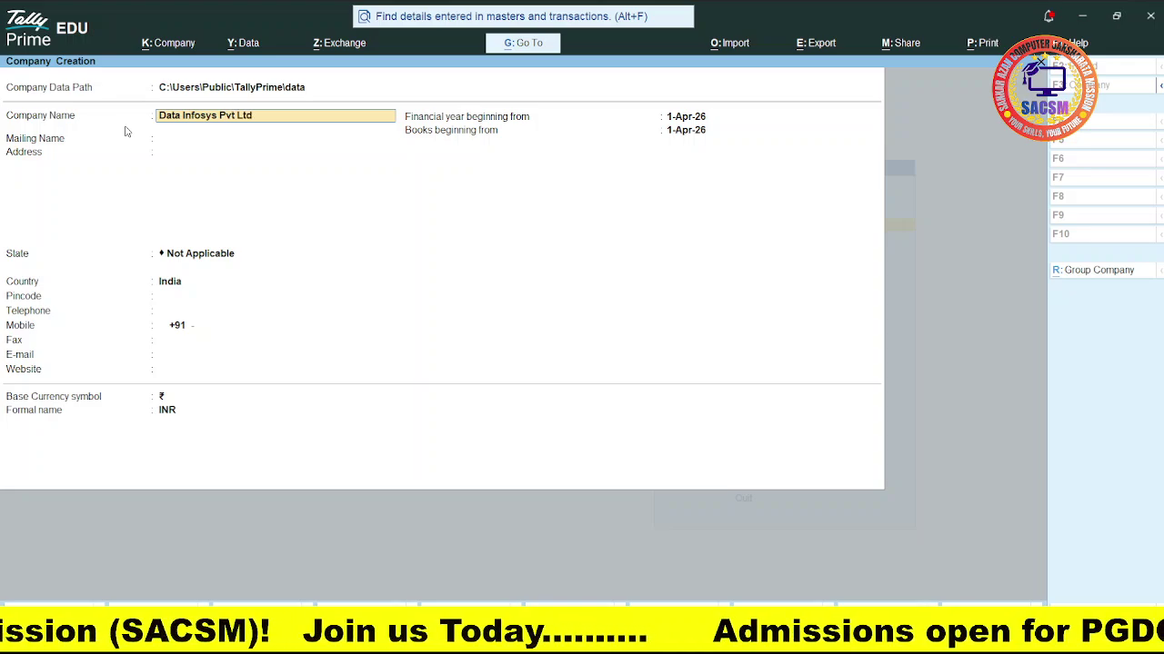
key(Return)
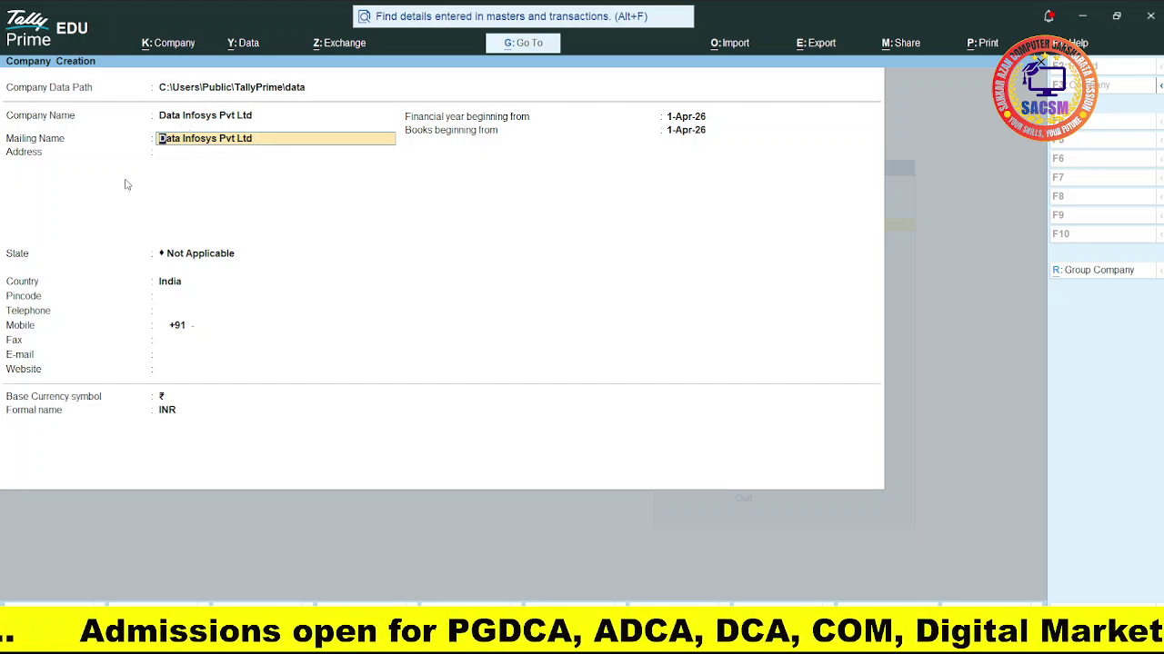
Step: Keep the mailing name and enter the company's two-line Guwahati address, then move to State
key(Return)
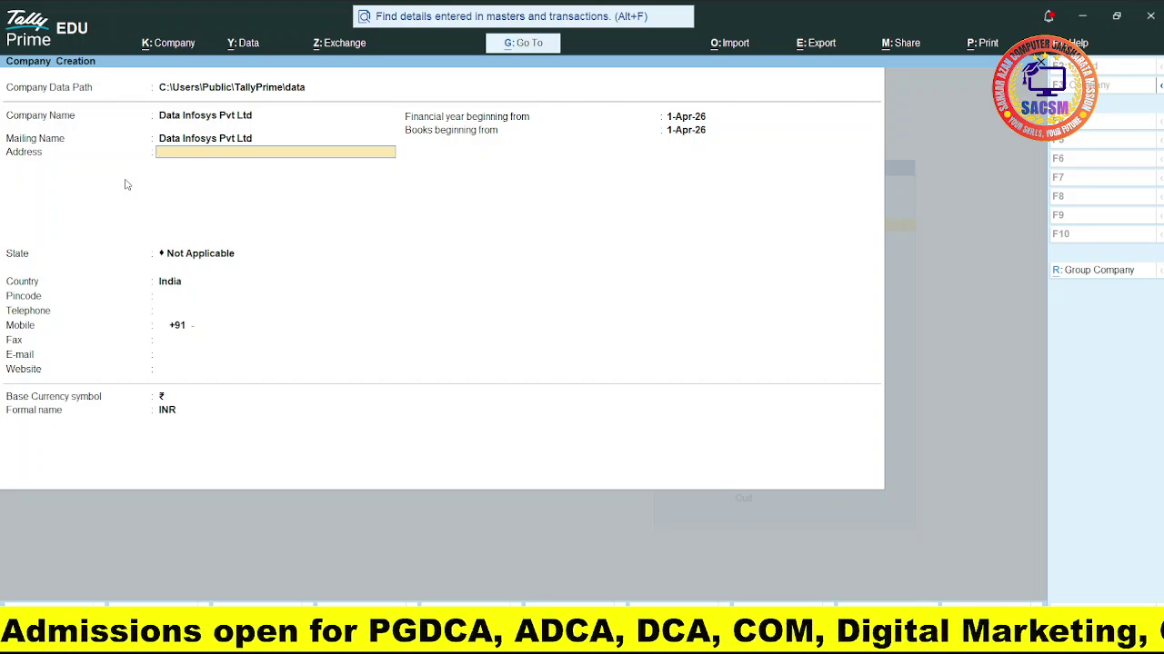
text(Guwahati)
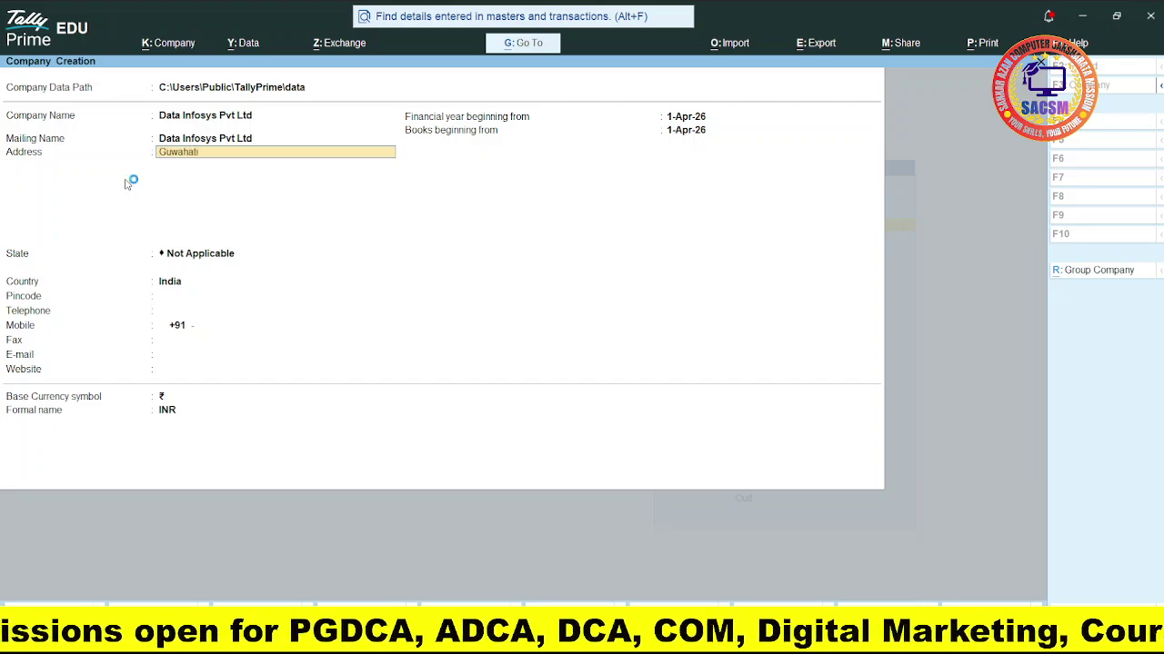
key(Return)
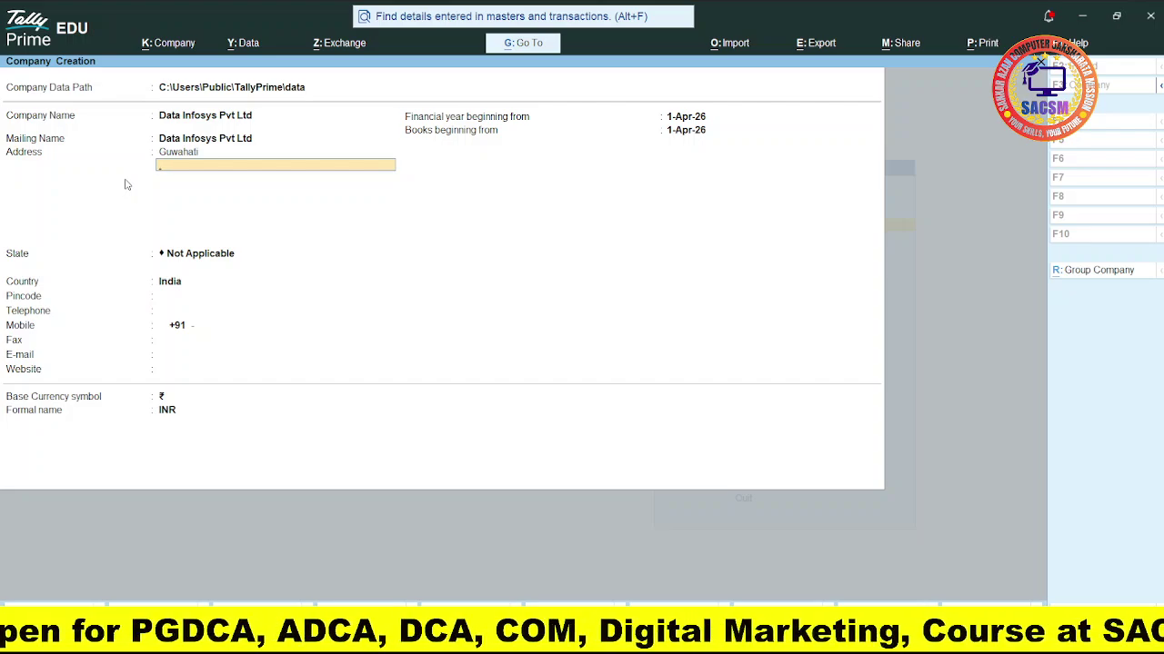
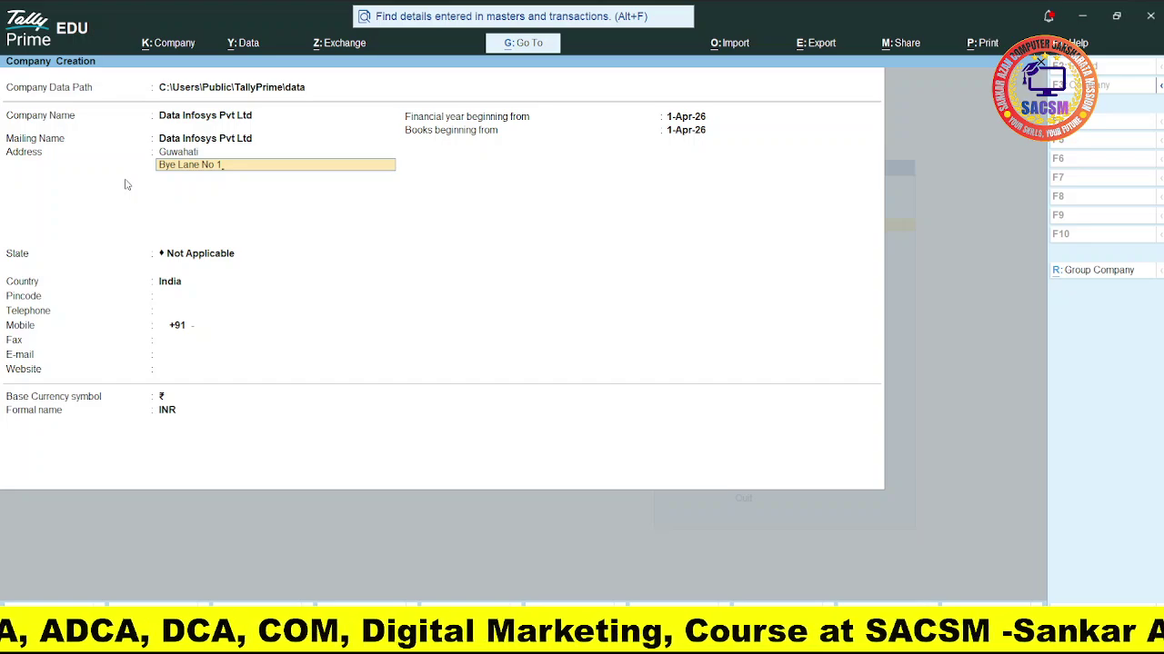
key(Return)
key(Return)
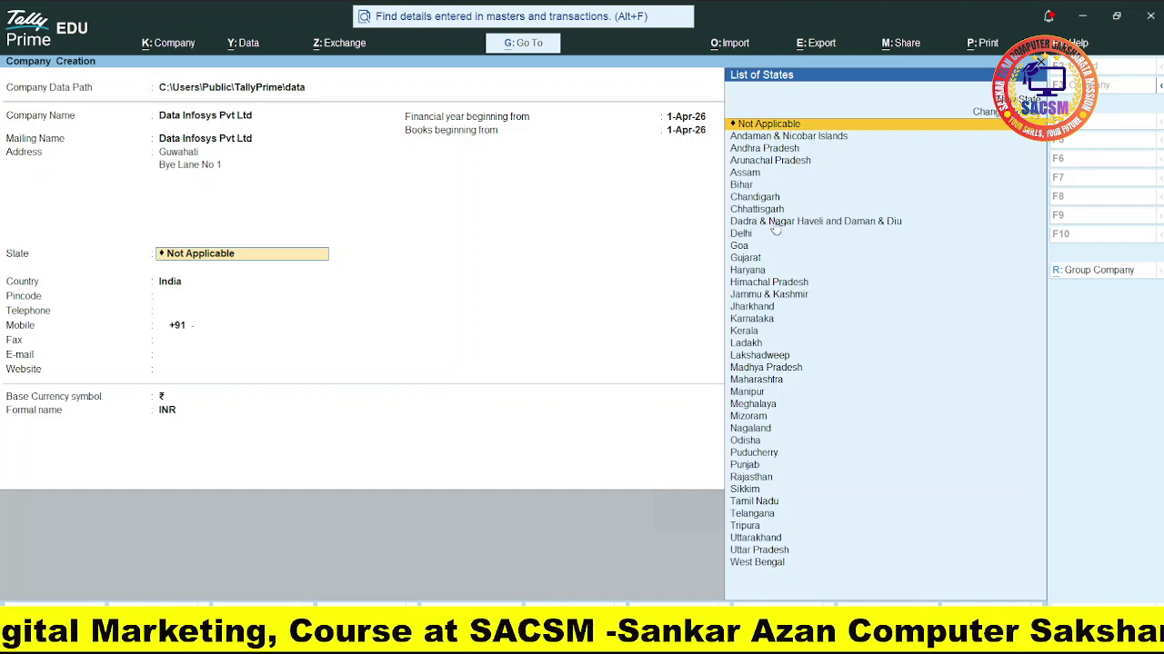
Step: Set the company's state to Assam and enter its pincode
key(Down)
key(Down)
key(Down)
key(Down)
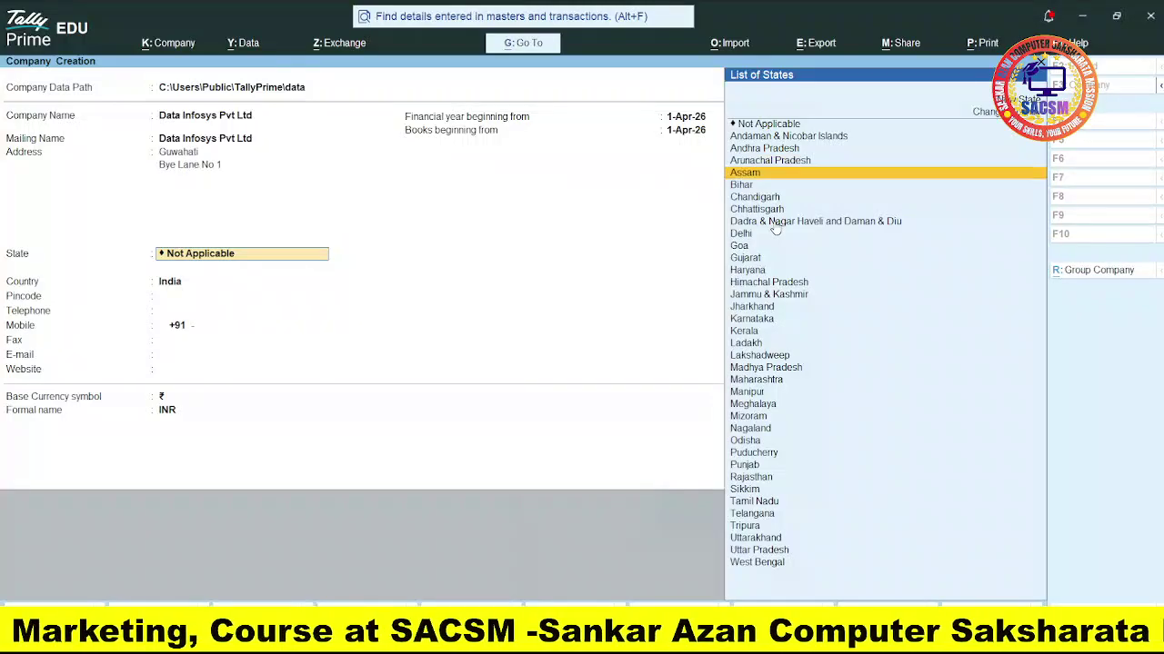
key(Return)
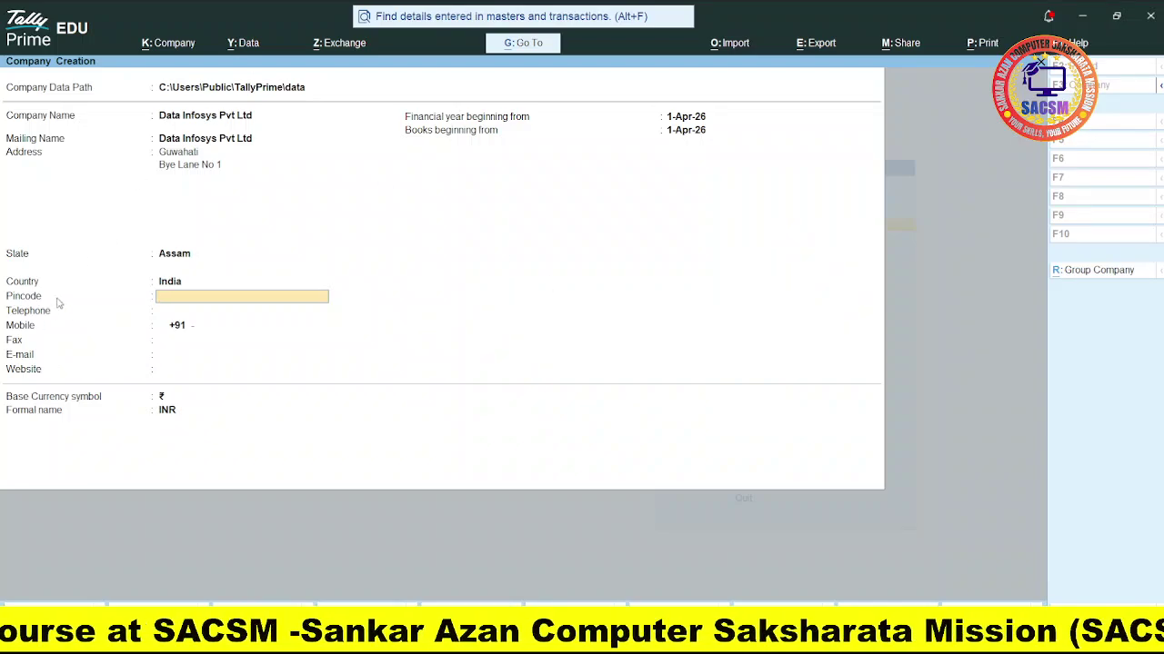
text(781035)
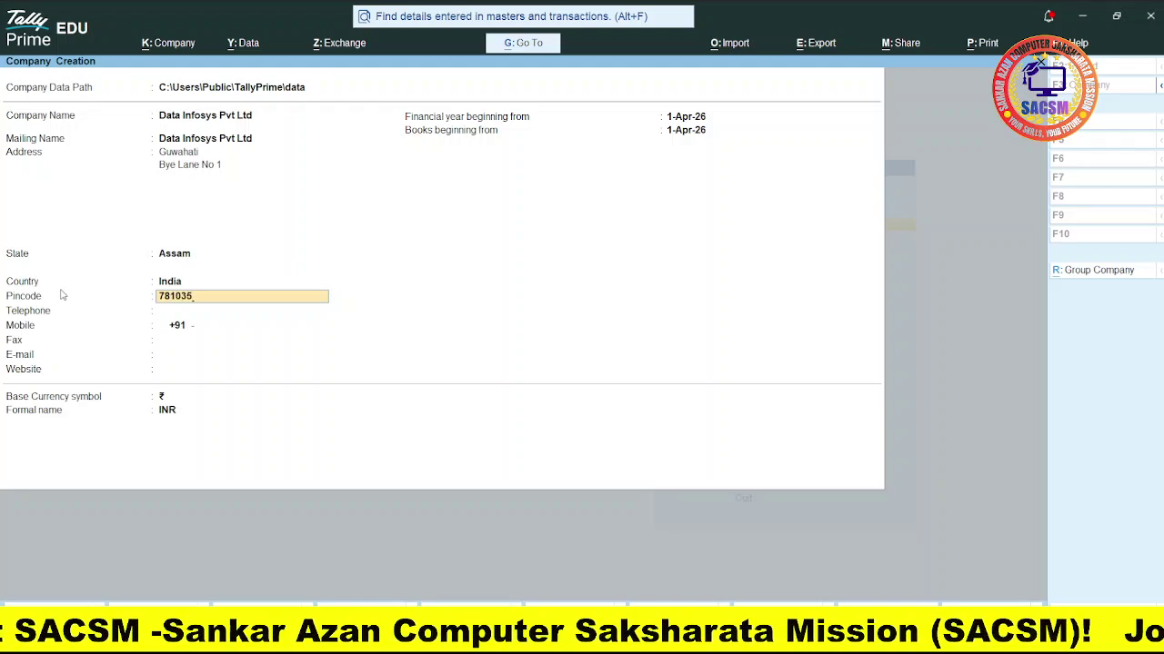
key(Return)
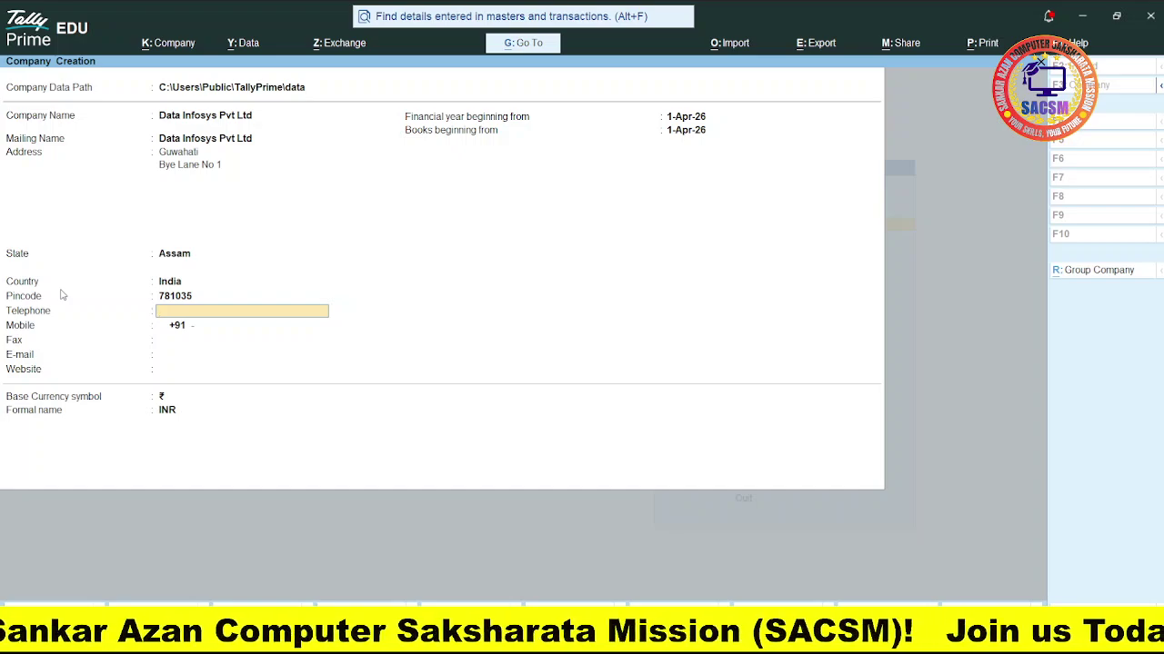
Step: Leave the telephone blank and enter the company's mobile number
key(Return)
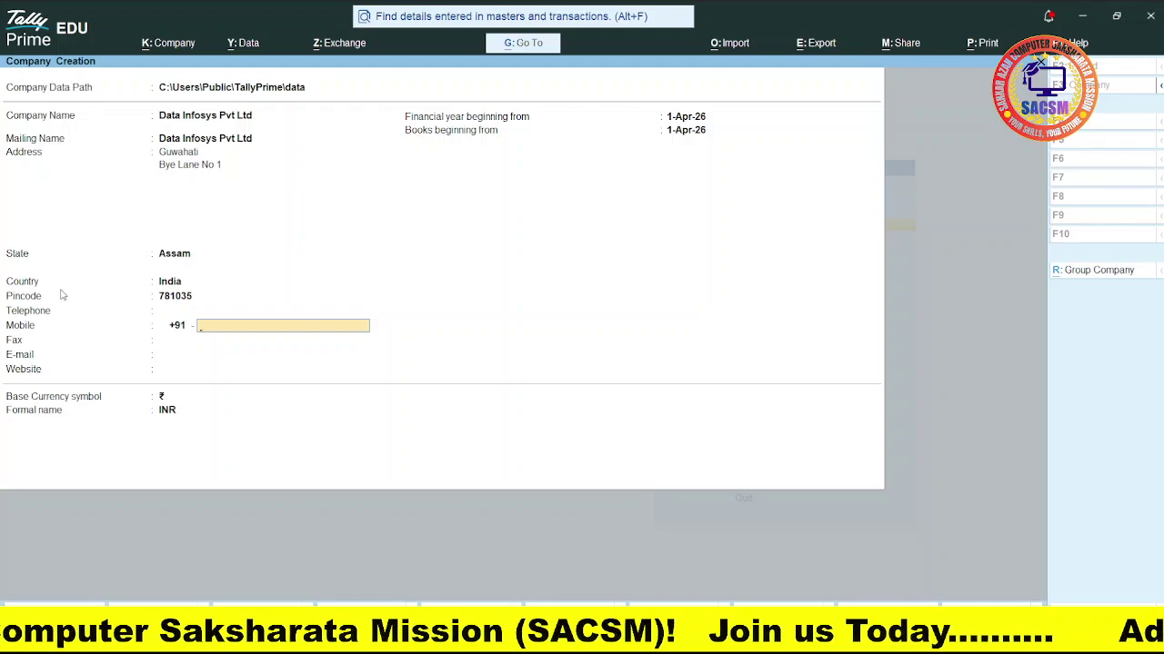
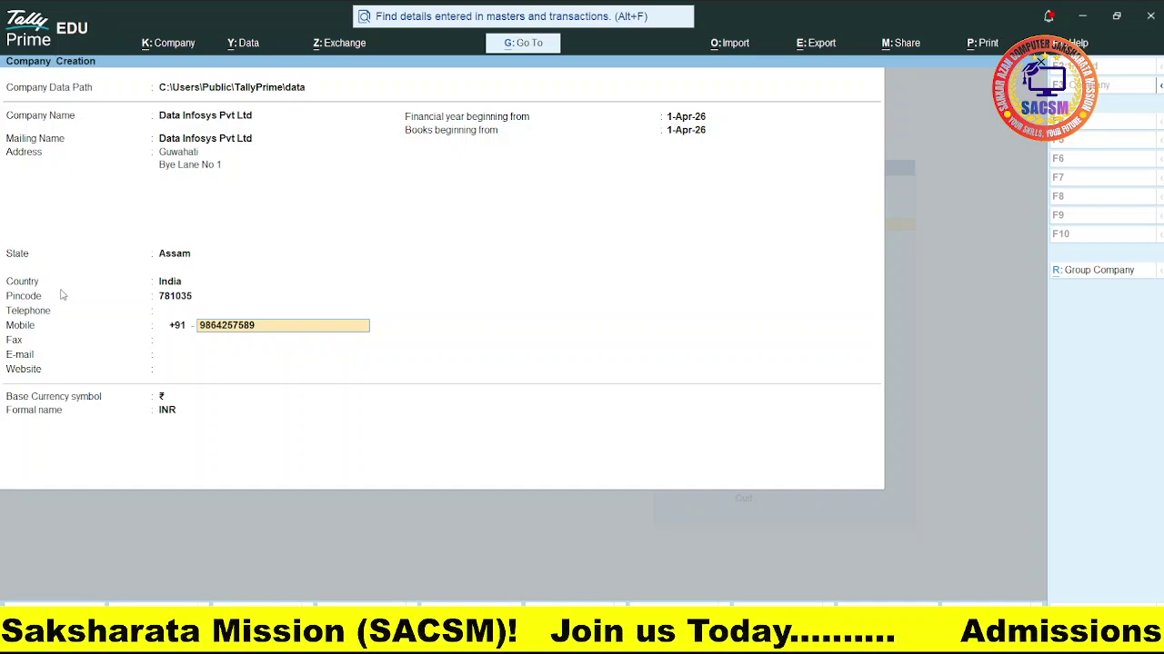
key(Return)
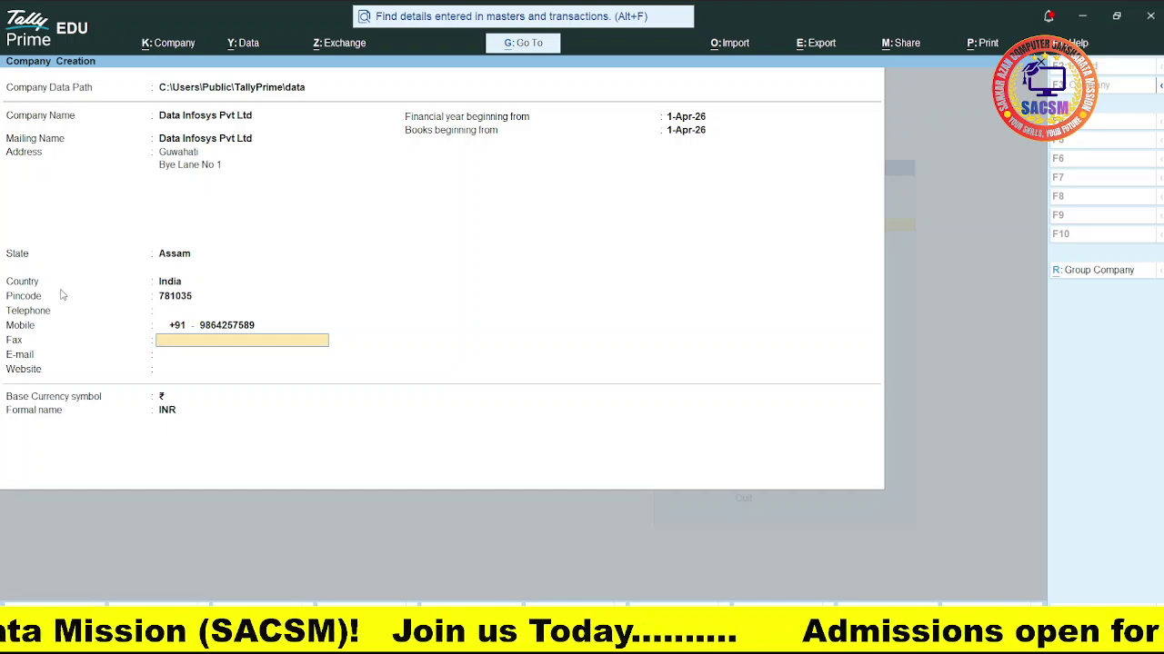
key(Return)
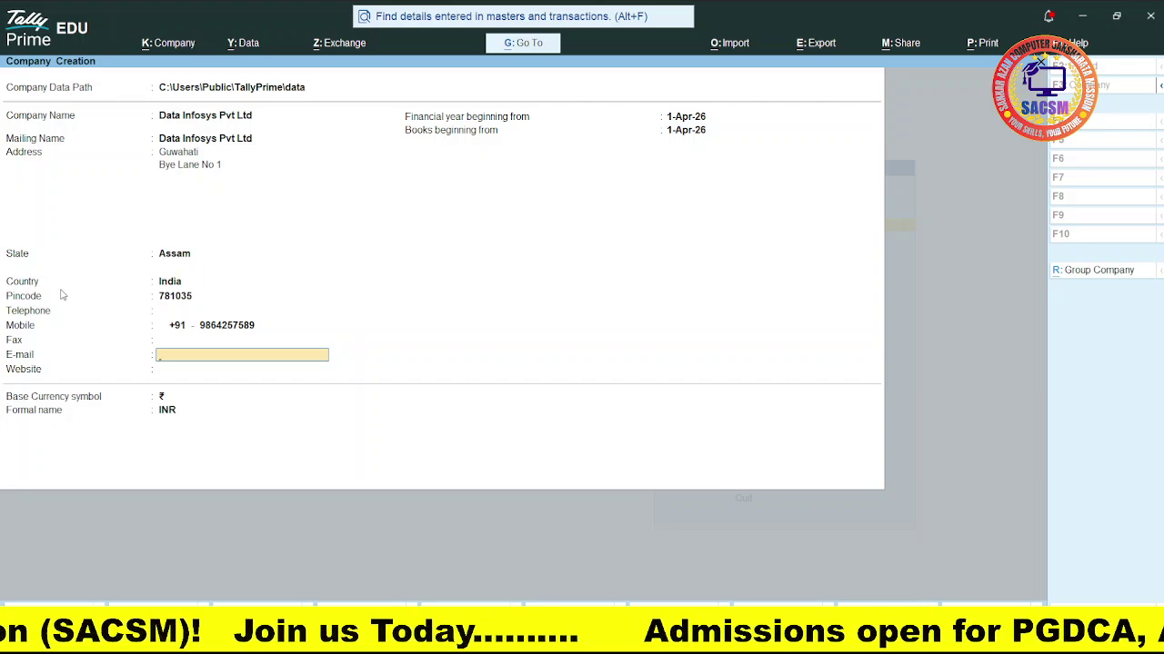
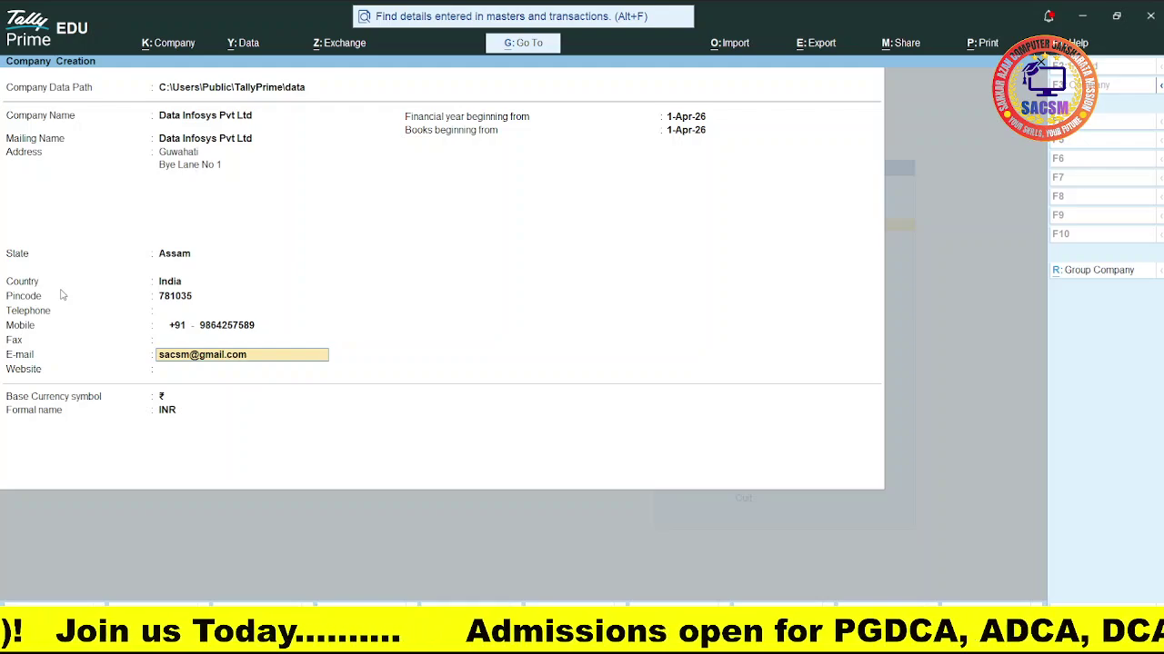
key(Return)
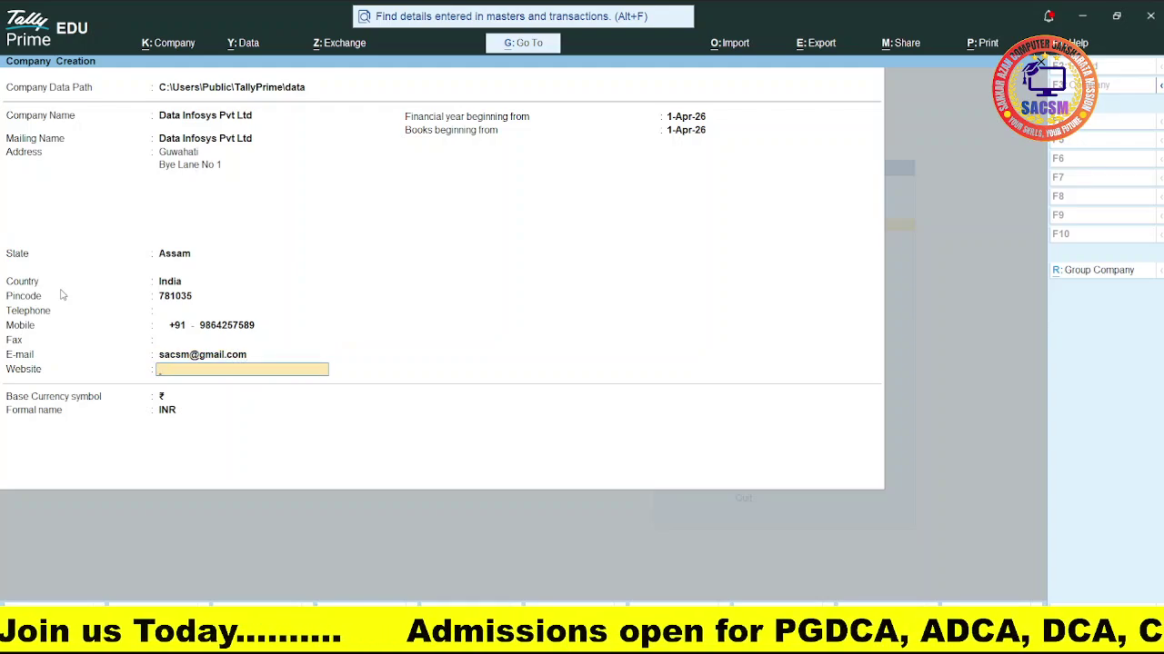
text(www)
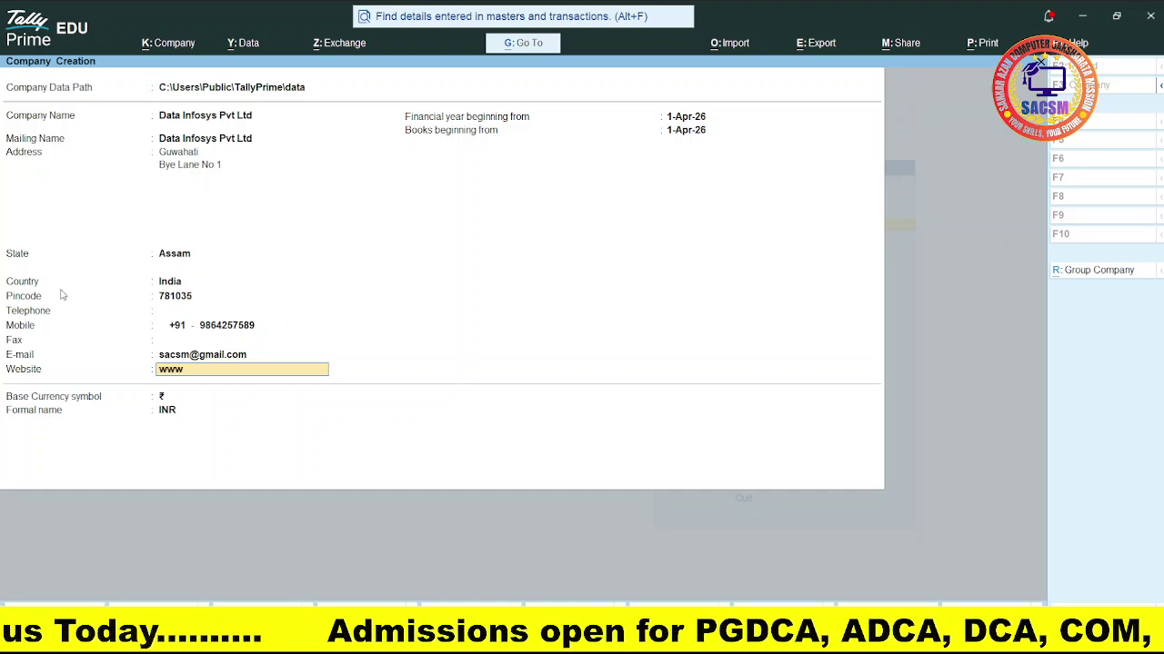
text(.sacs)
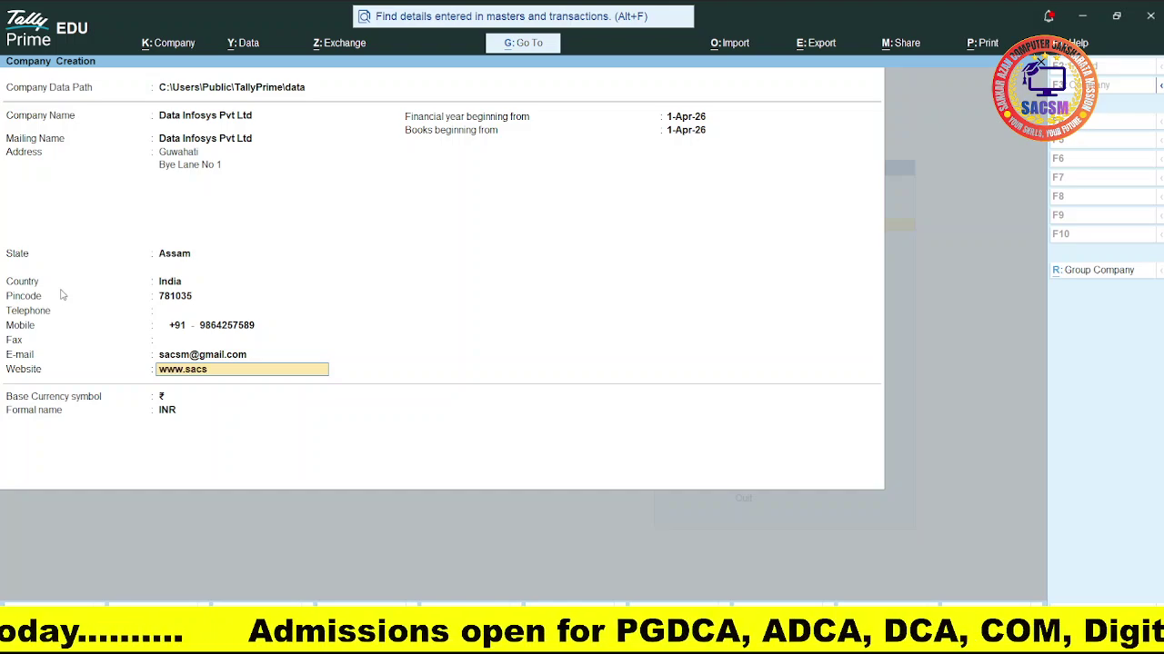
text(massam.com)
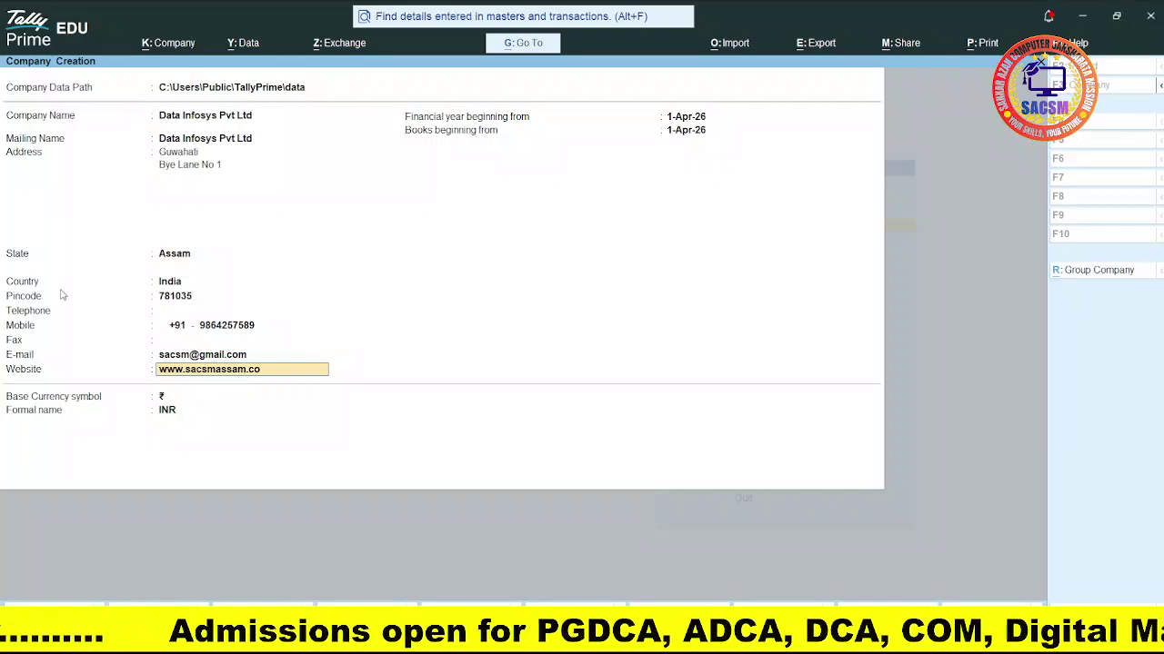
key(Return)
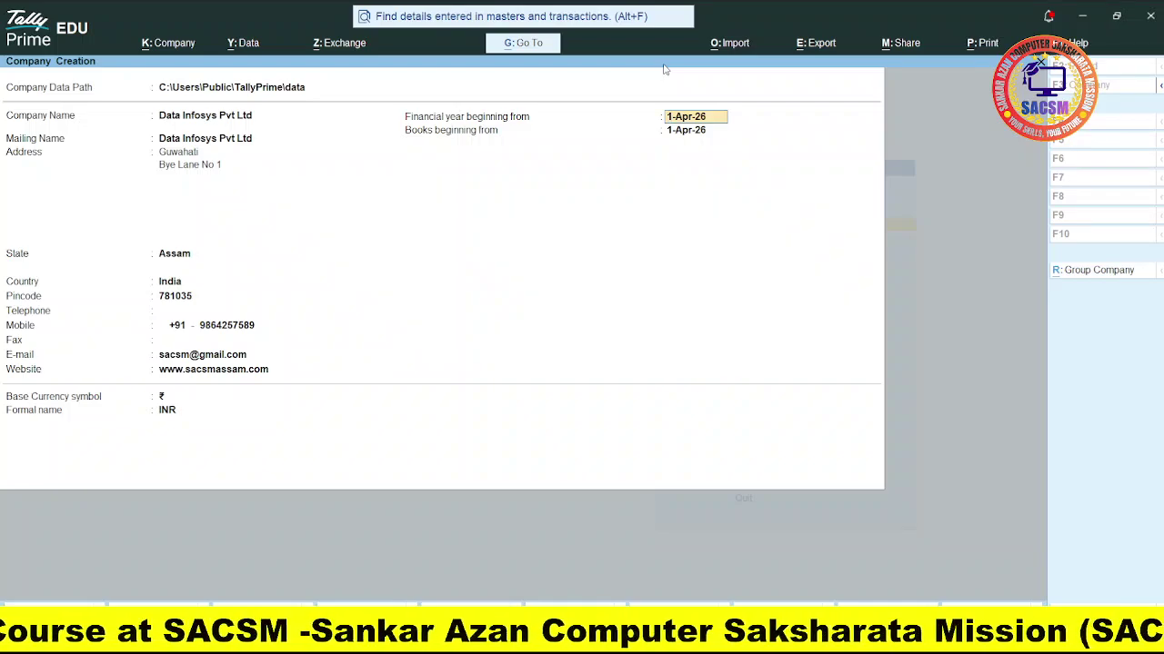
Step: Keep 1-Apr-26 for financial year and books beginning, ₹ and INR as currency, and save
key(Return)
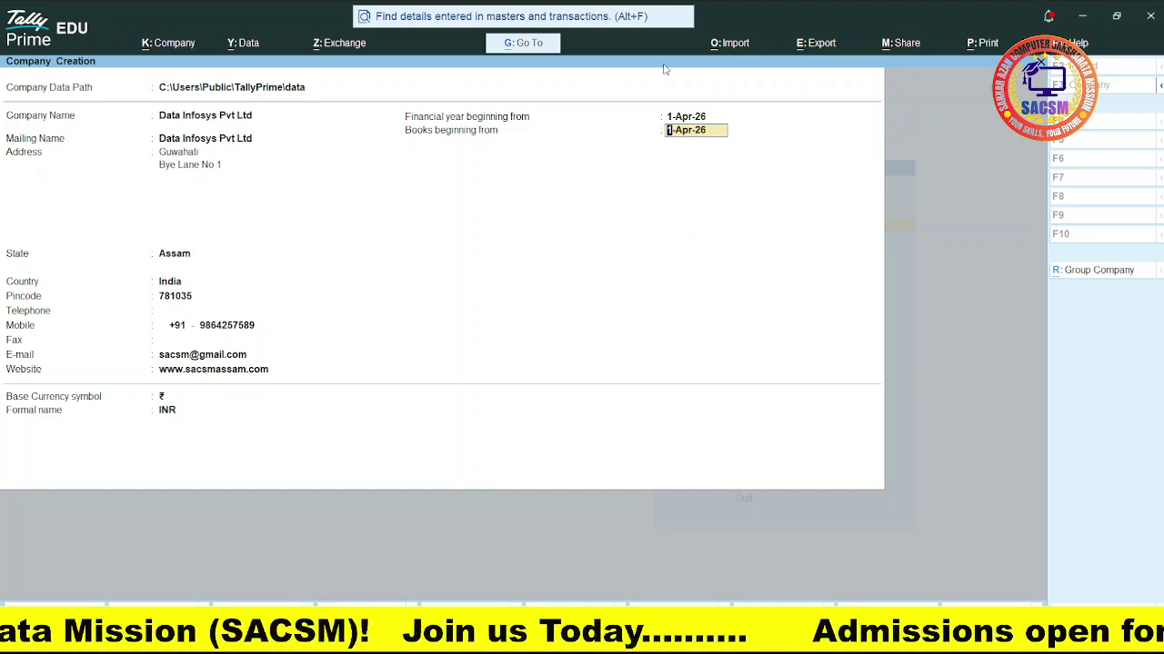
key(Return)
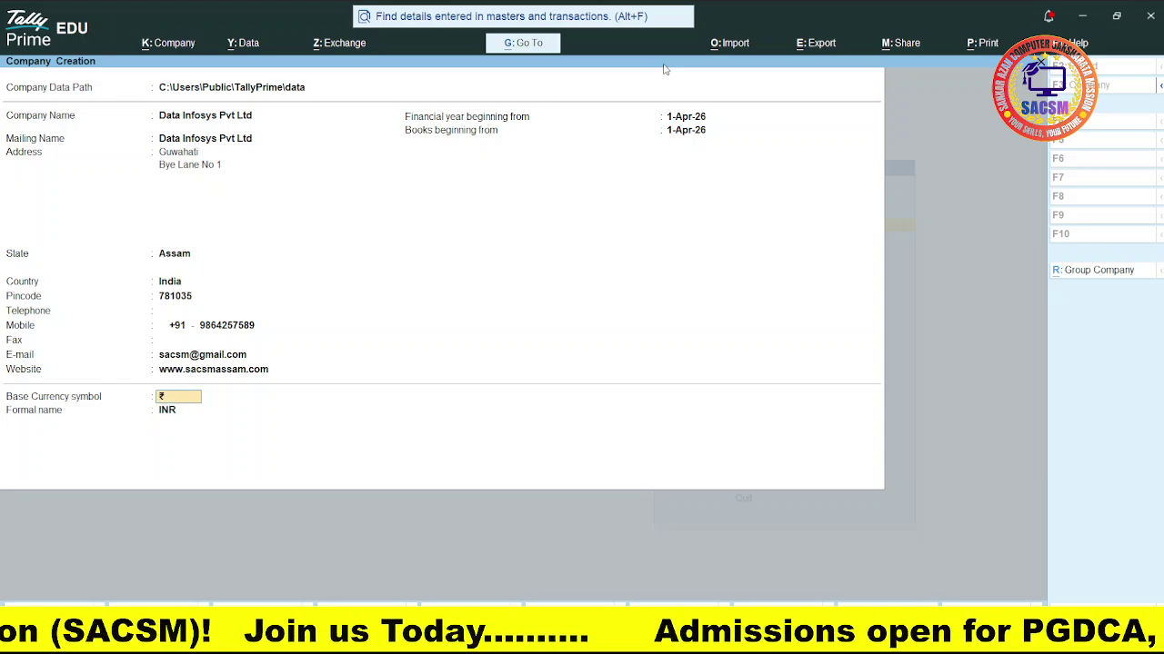
key(Return)
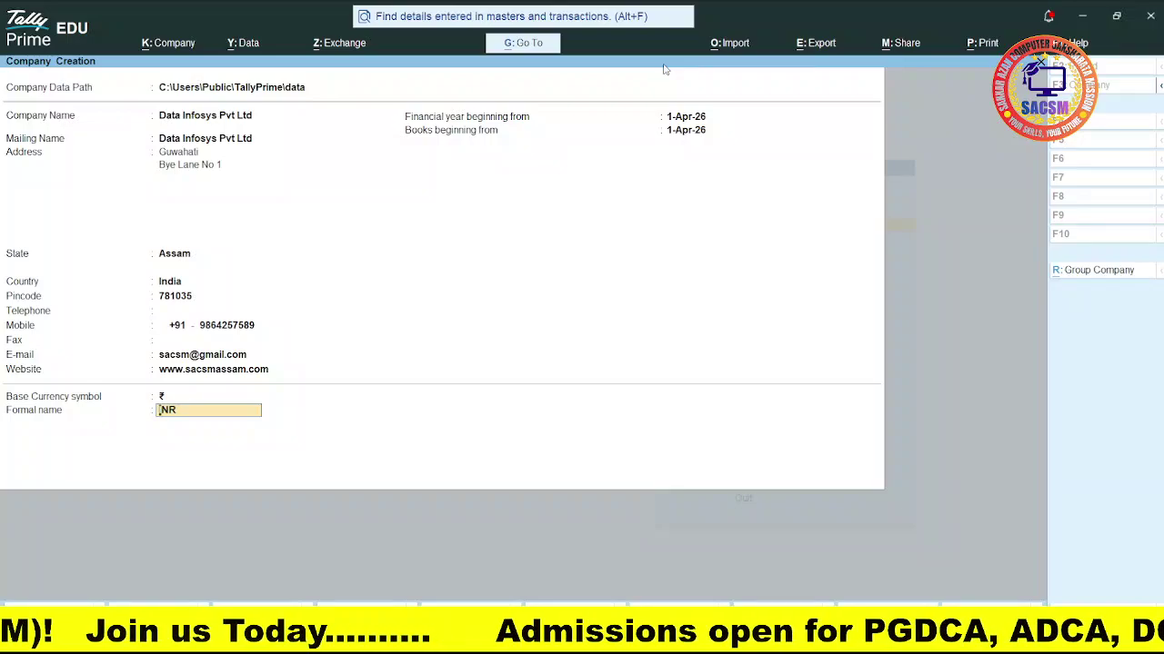
key(Return)
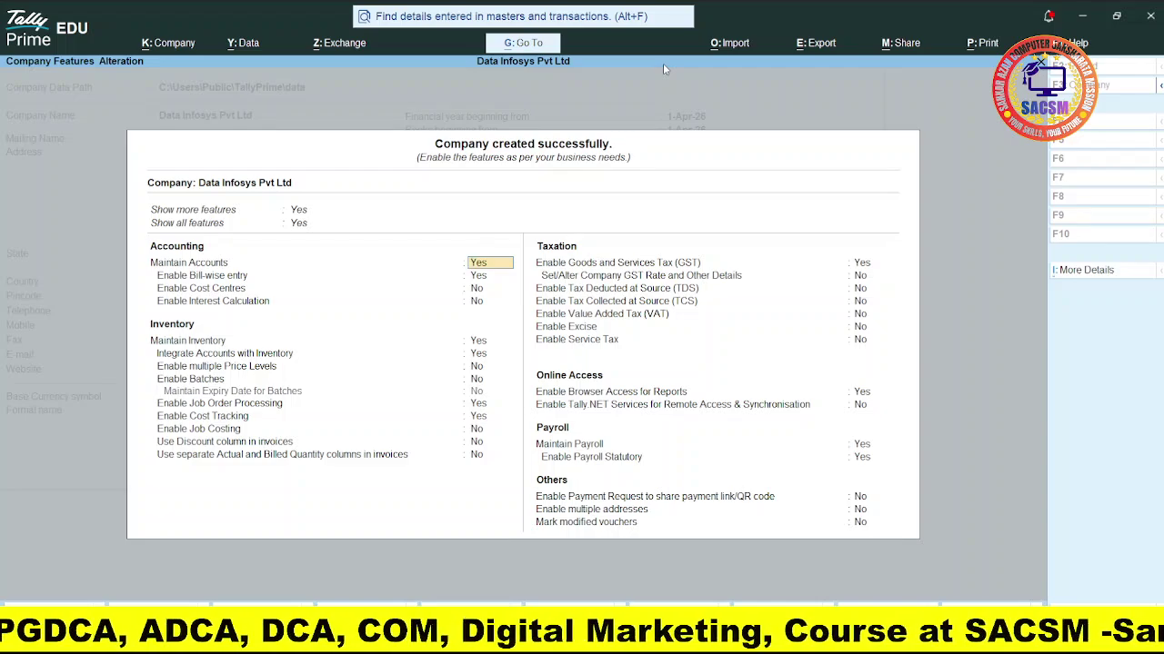
Step: Accept the default company features (Ctrl+A) and return to Gateway of Tally
key(ctrl)
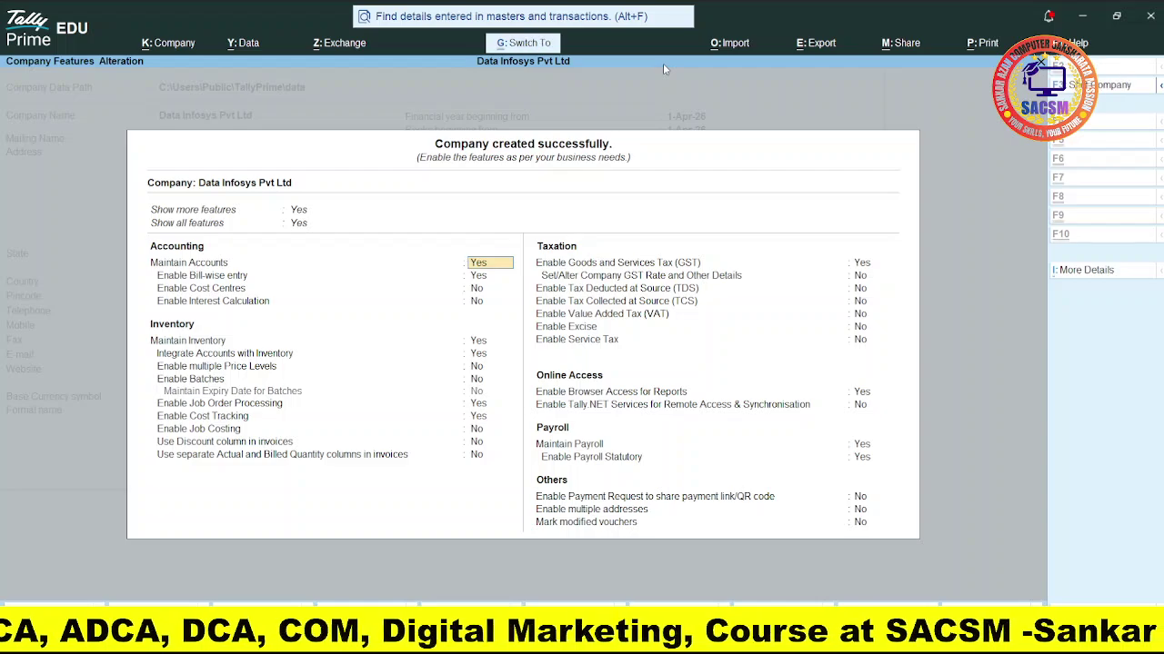
key(ctrl+a)
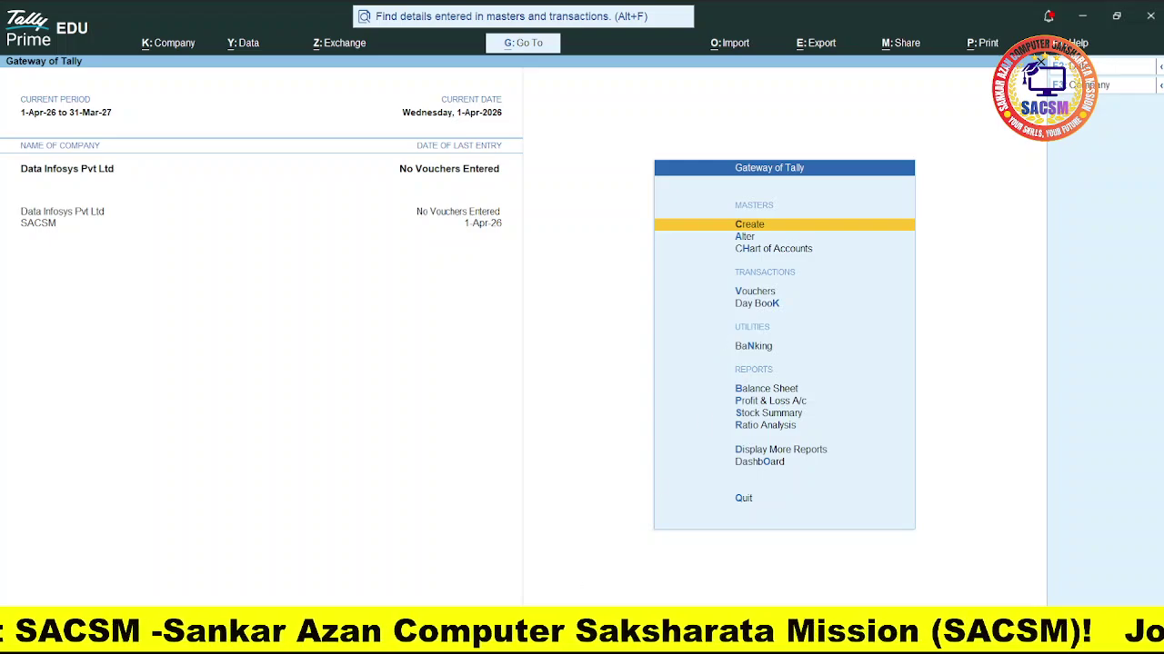
key(Return)
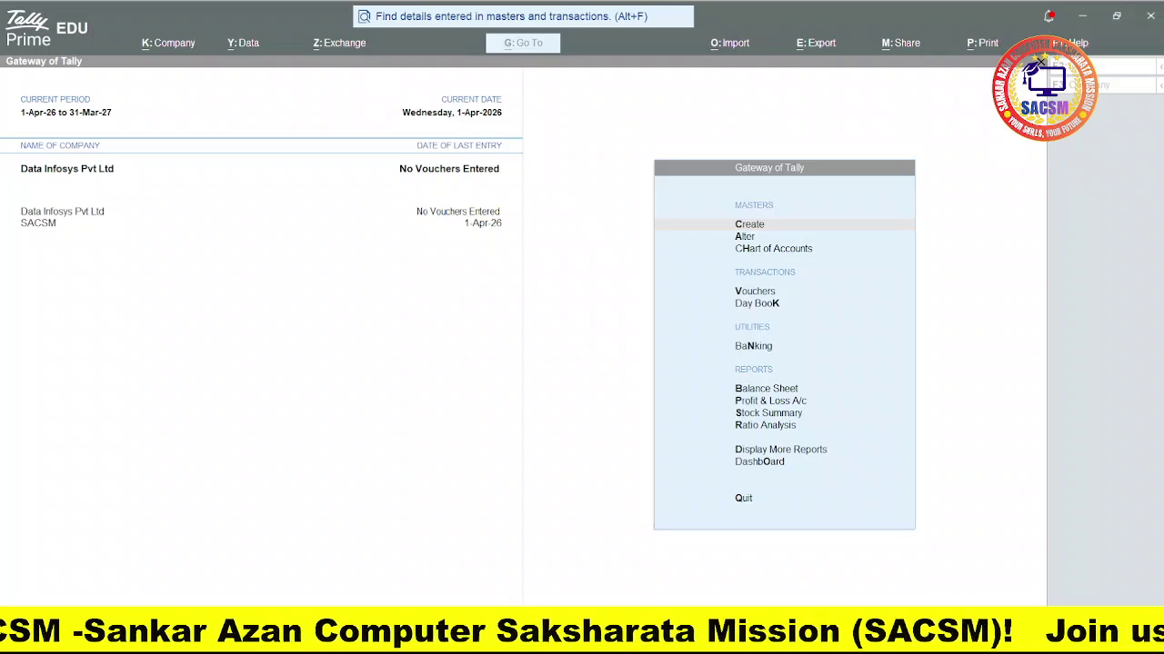